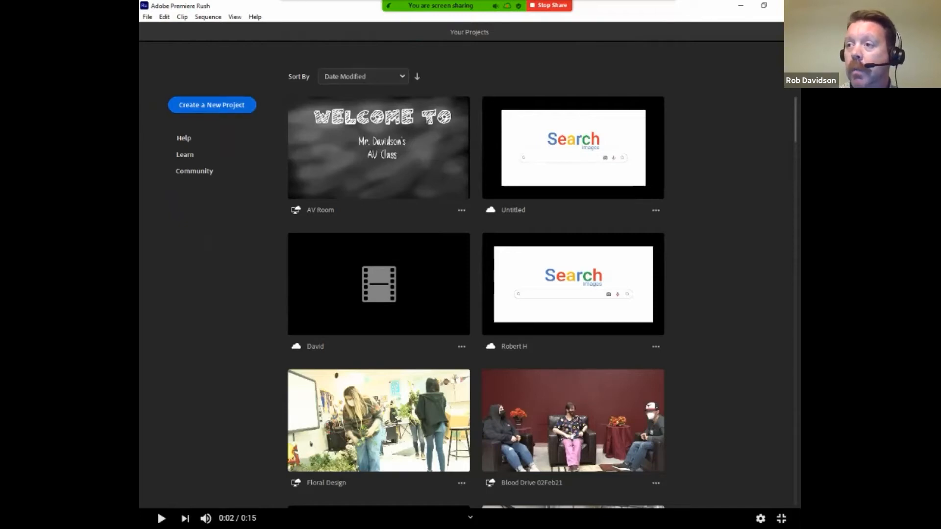
Start a new project and name it Test
{"action": "left_click", "coordinate": [211, 107]}
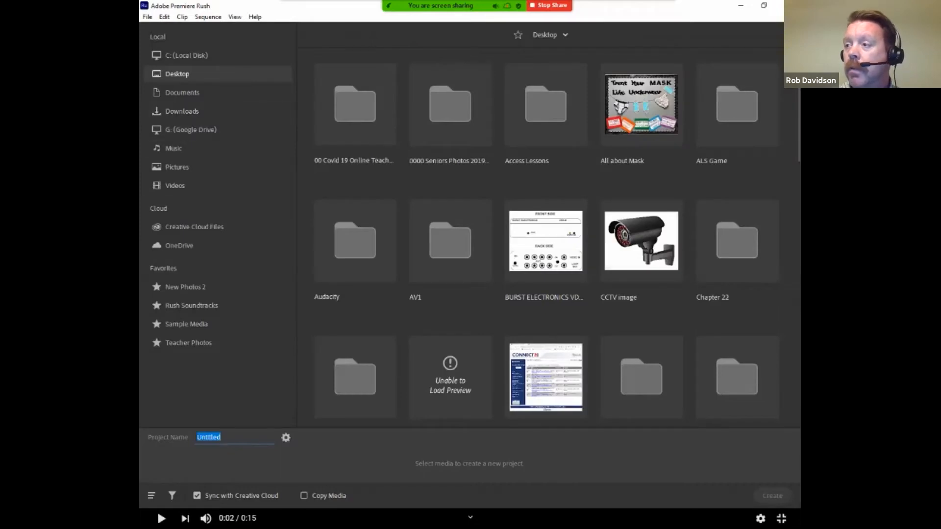
{"action": "left_click", "coordinate": [221, 438]}
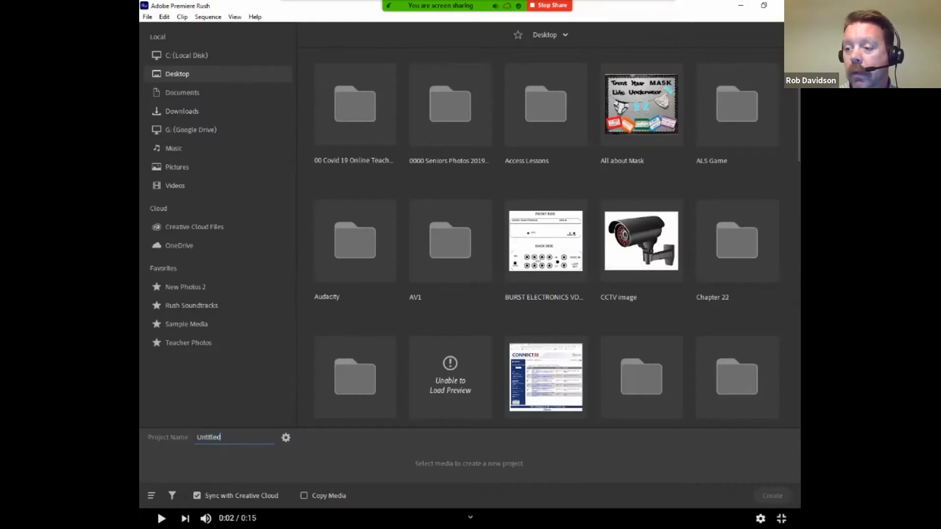
{"action": "left_click_drag", "start_coordinate": [222, 438], "coordinate": [196, 437]}
{"action": "type", "text": "Test"}
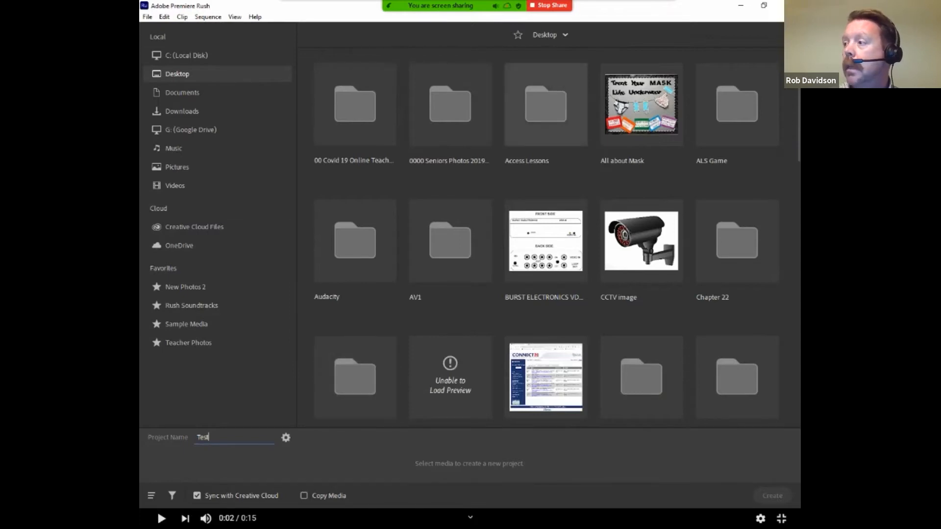
Create the project with the desktop images All about Mask, CCTV image, HDE TOP BOTTOM SIDE and HDE TOP SIDE, in that order
{"action": "left_click", "coordinate": [640, 105]}
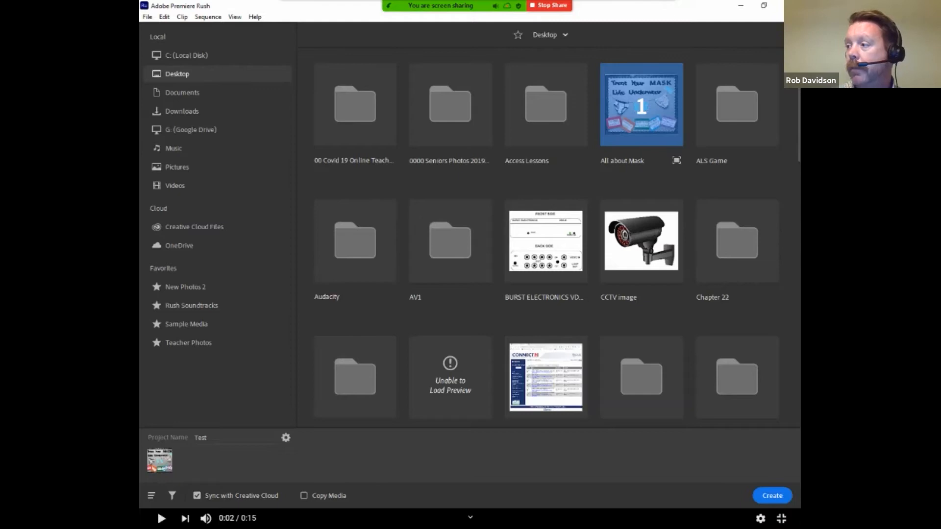
{"action": "left_click", "coordinate": [641, 241]}
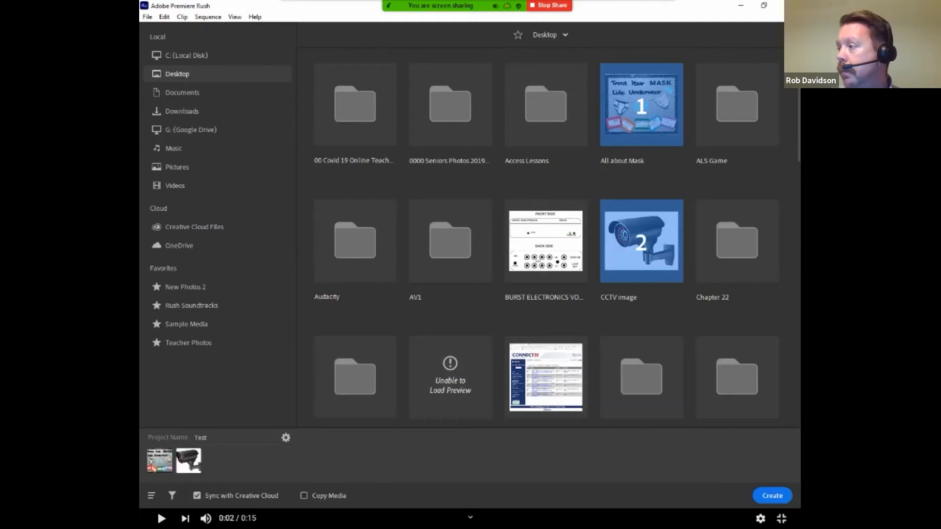
{"action": "scroll", "coordinate": [546, 238], "scroll_direction": "down", "scroll_amount": 5}
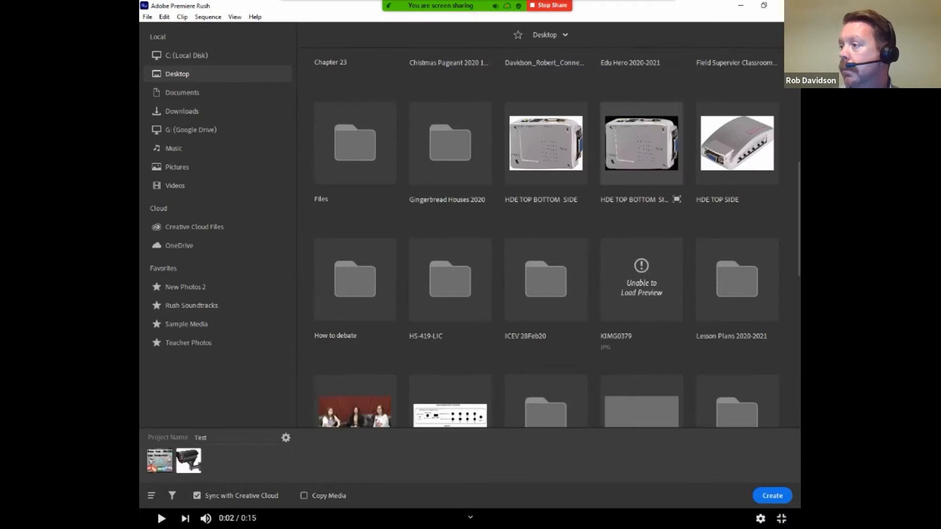
{"action": "left_click", "coordinate": [545, 143]}
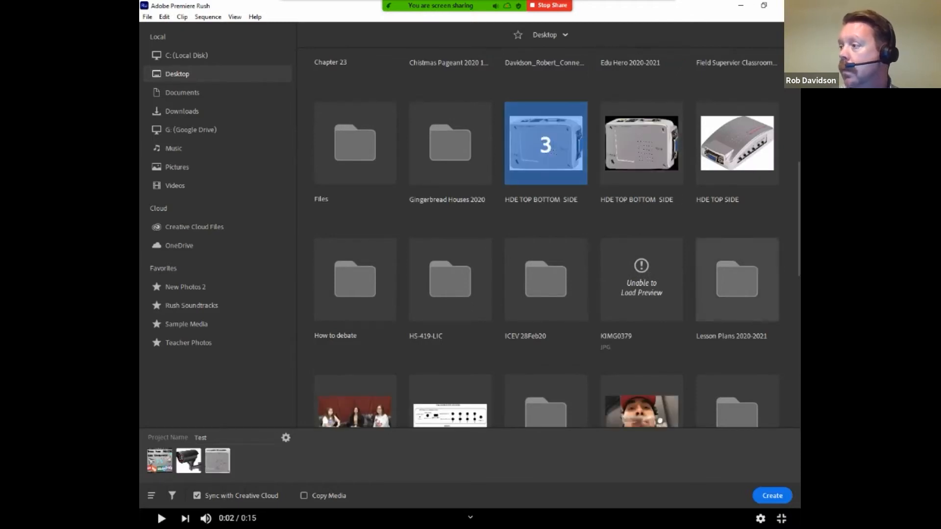
{"action": "left_click", "coordinate": [737, 143]}
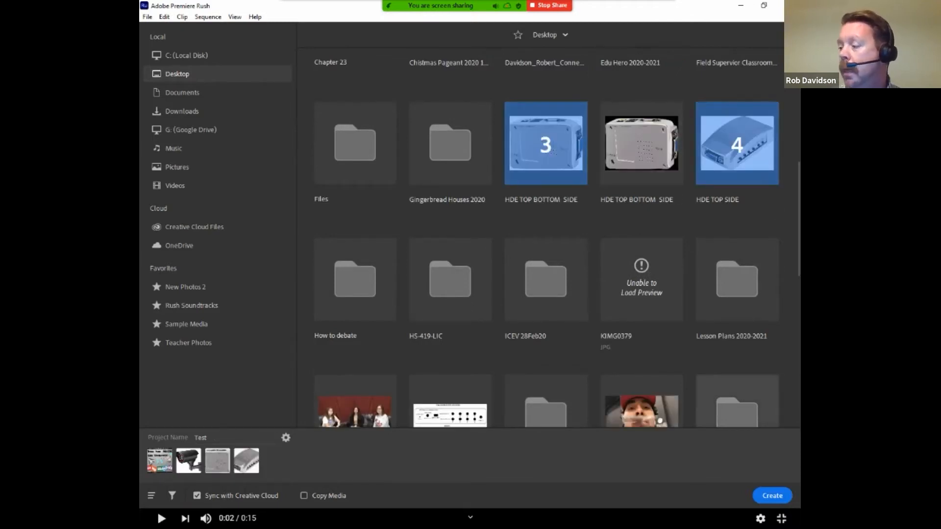
{"action": "left_click", "coordinate": [772, 495]}
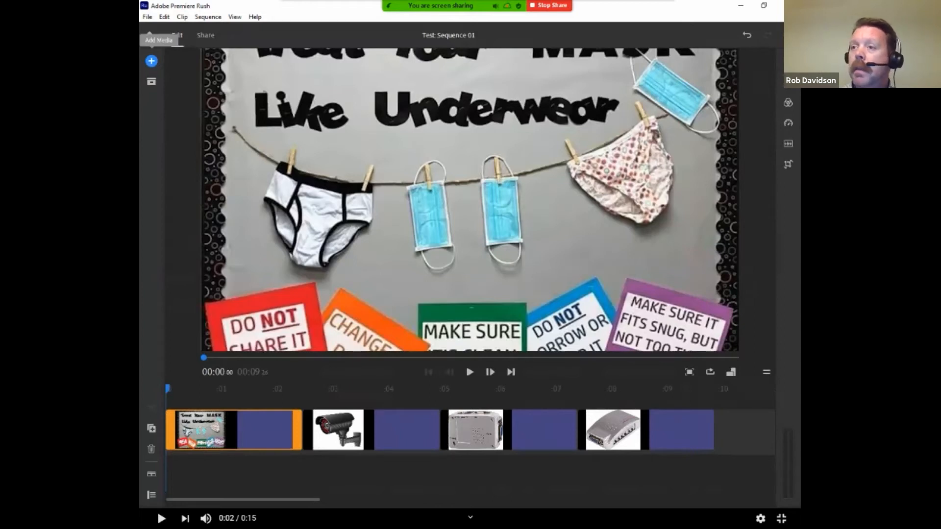
Record a voiceover of about 6 seconds from the start of the sequence on the first audio track
{"action": "left_click", "coordinate": [151, 61]}
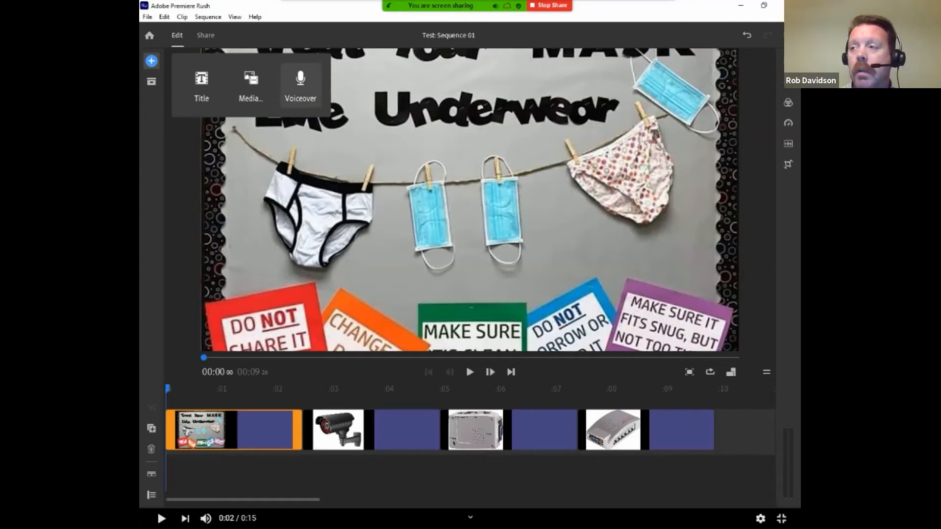
{"action": "left_click", "coordinate": [300, 83]}
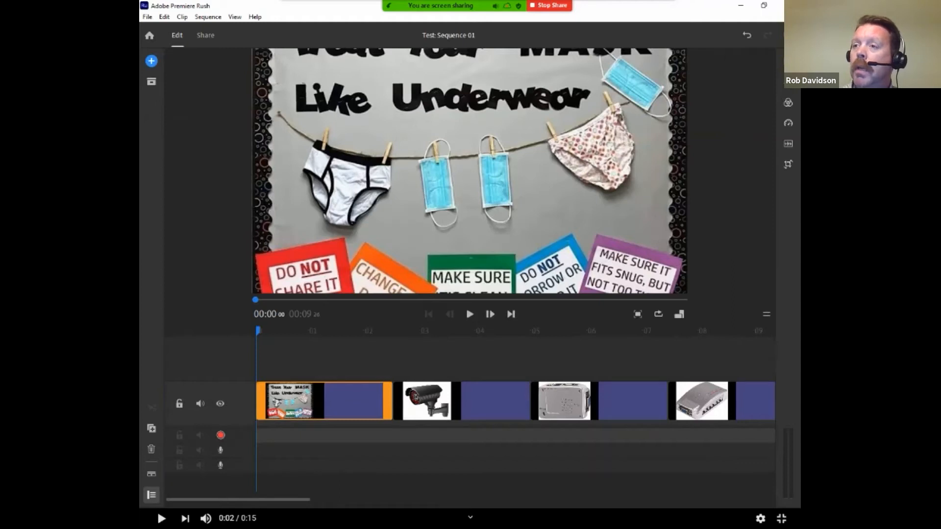
{"action": "left_click", "coordinate": [152, 60]}
{"action": "left_click", "coordinate": [300, 84]}
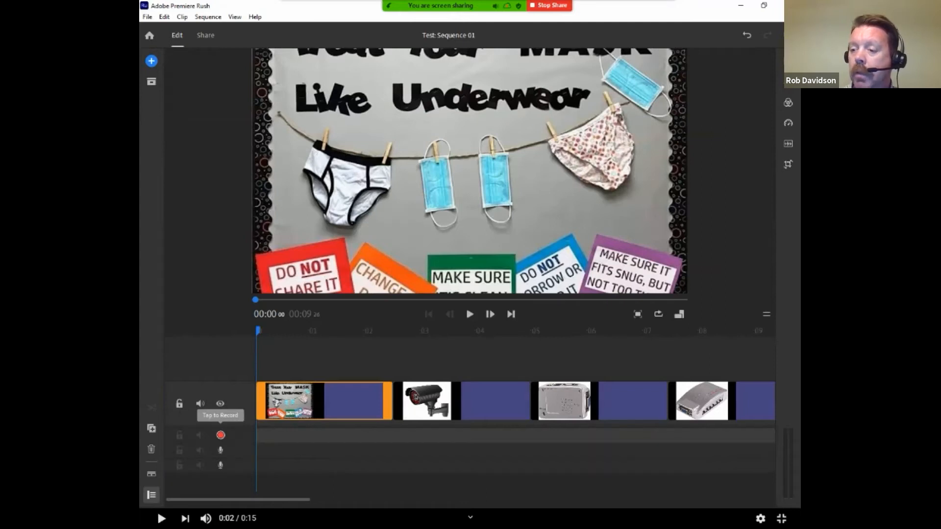
{"action": "left_click", "coordinate": [221, 434]}
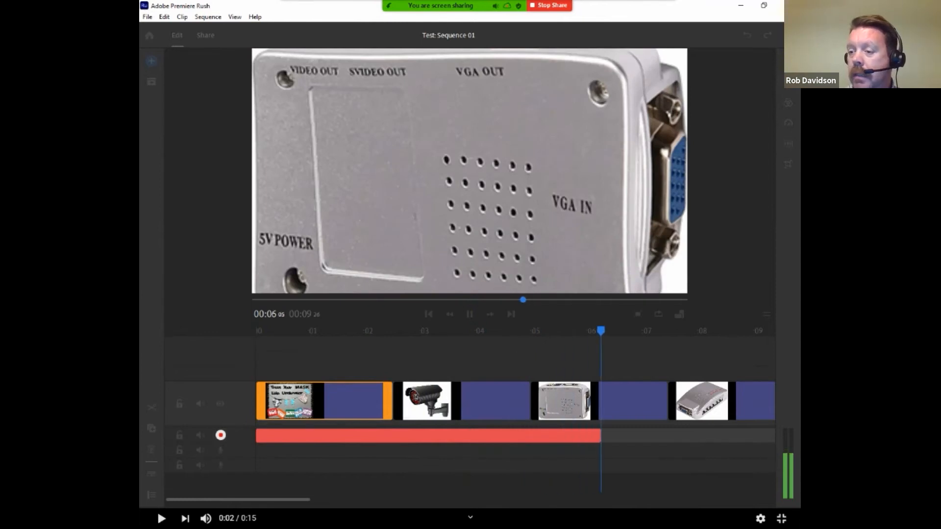
{"action": "key", "text": "space"}
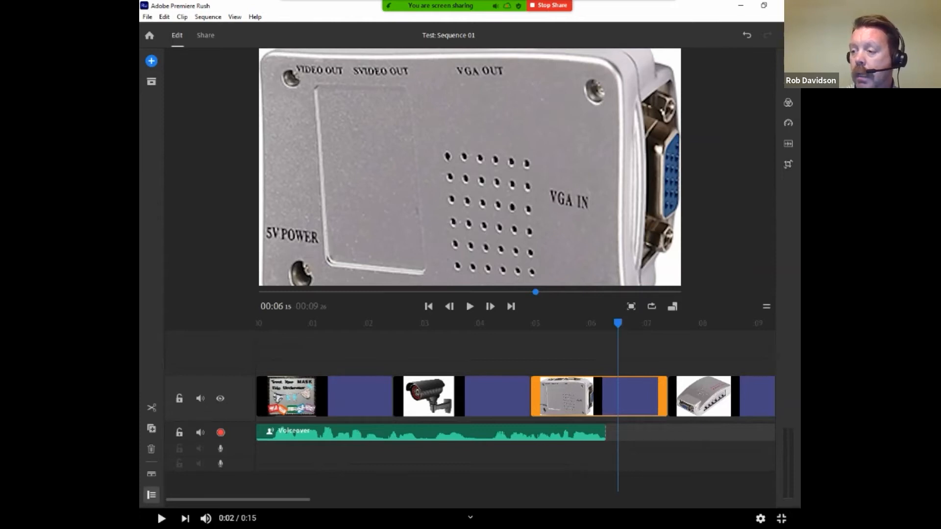
Shorten the security camera clip and the HDE TOP BOTTOM SIDE clip after it so the images end close to the voiceover's end
{"action": "left_click_drag", "start_coordinate": [396, 397], "coordinate": [366, 396]}
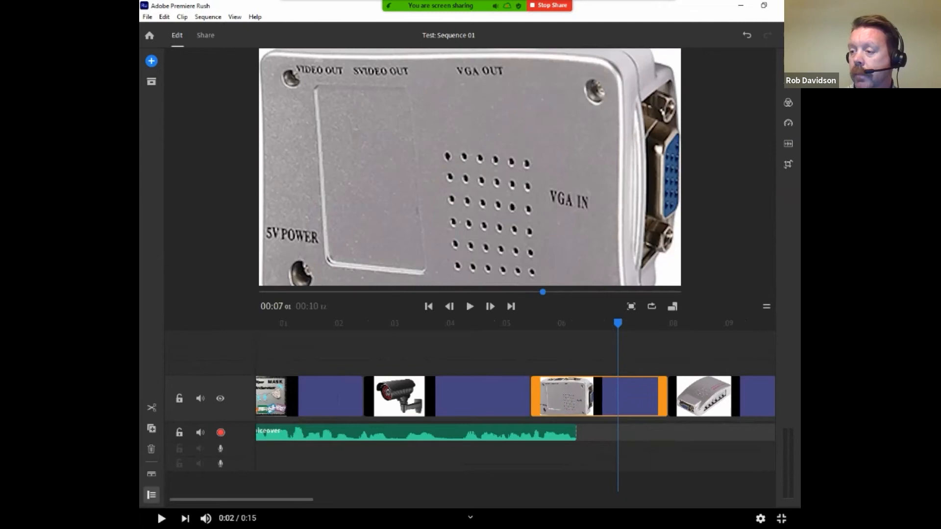
{"action": "left_click_drag", "start_coordinate": [366, 397], "coordinate": [485, 397]}
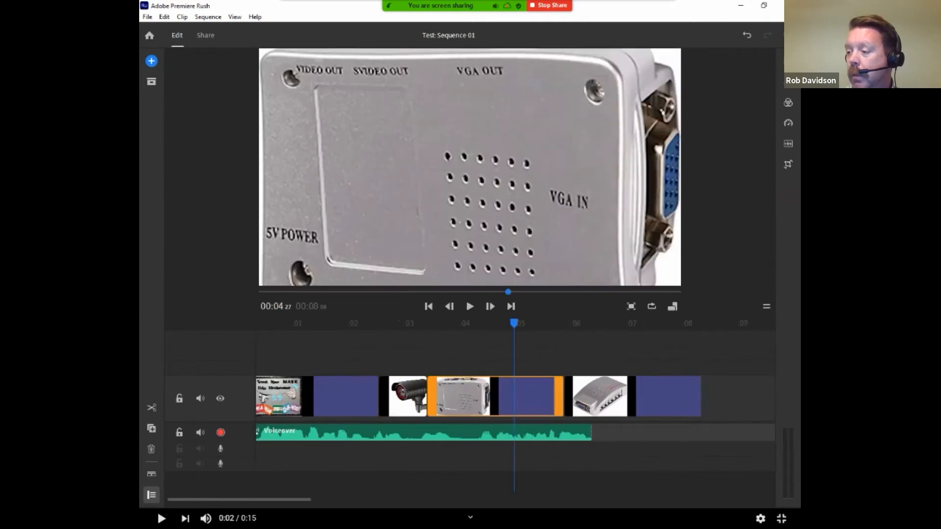
{"action": "left_click_drag", "start_coordinate": [431, 397], "coordinate": [535, 397]}
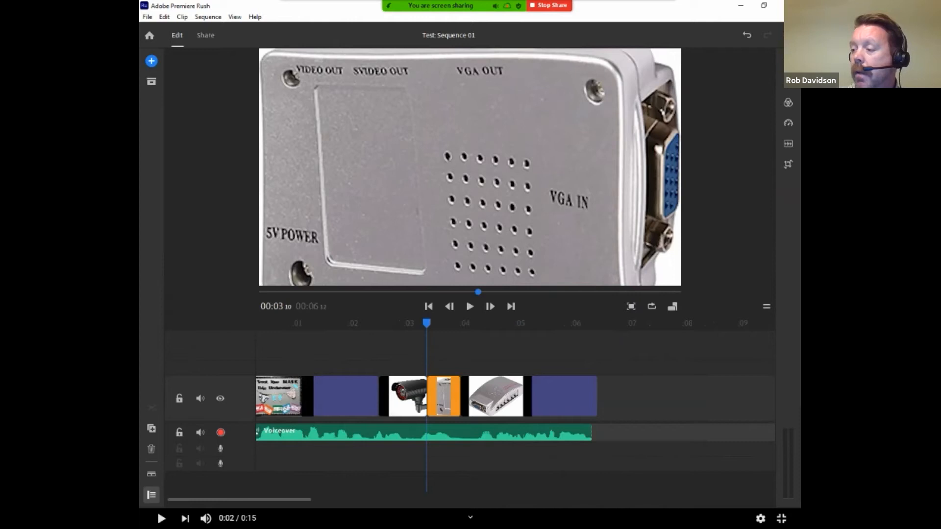
Play the sequence from the start to the security camera clip to check the images against the voiceover
{"action": "left_click_drag", "start_coordinate": [427, 324], "coordinate": [256, 324]}
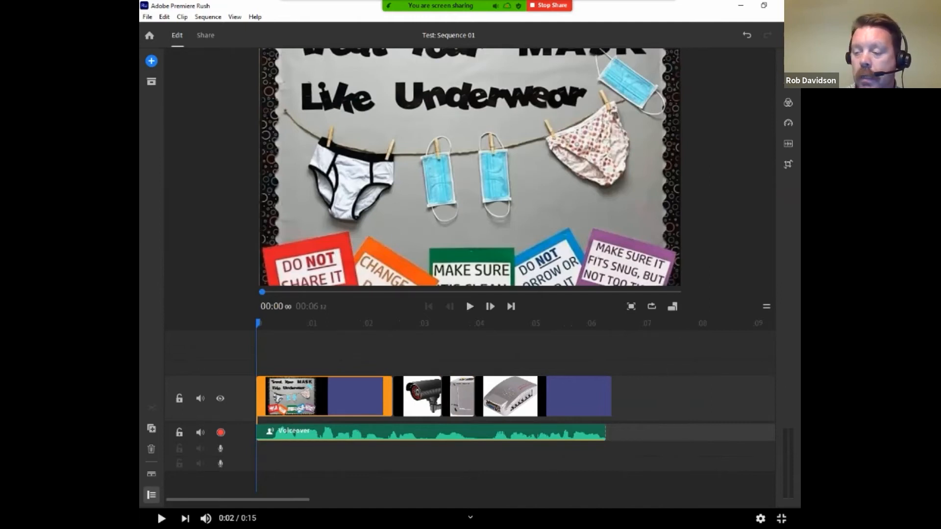
{"action": "key", "text": "space"}
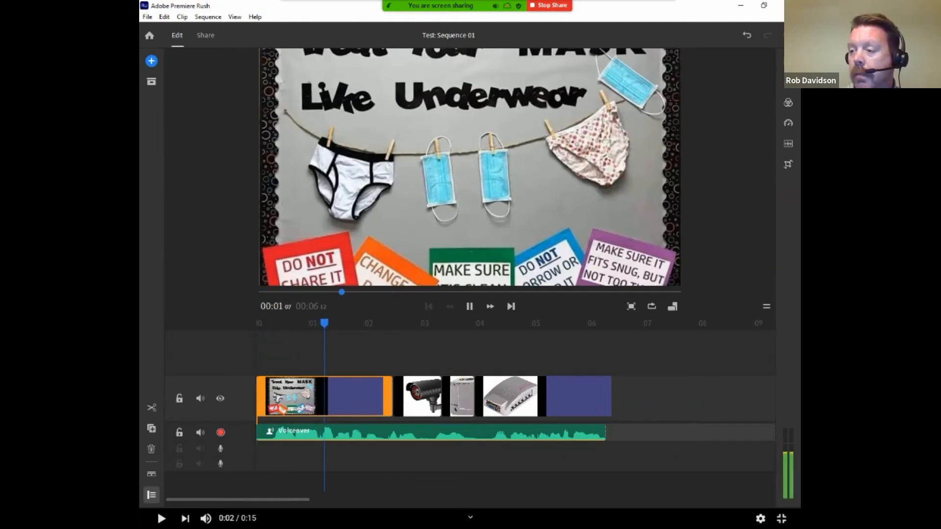
{"action": "key", "text": "space"}
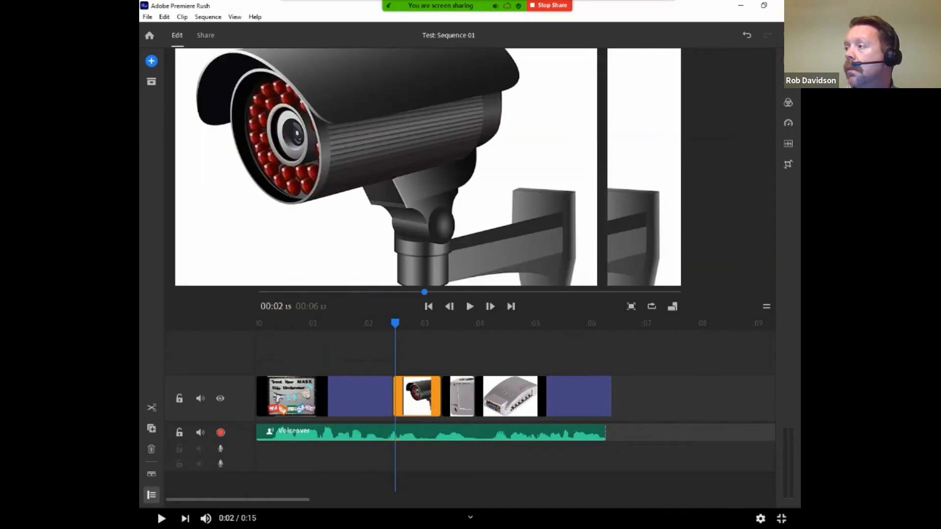
Add the Colored Bars Title above the first image, starting about 0.4 seconds into the sequence
{"action": "left_click", "coordinate": [788, 61]}
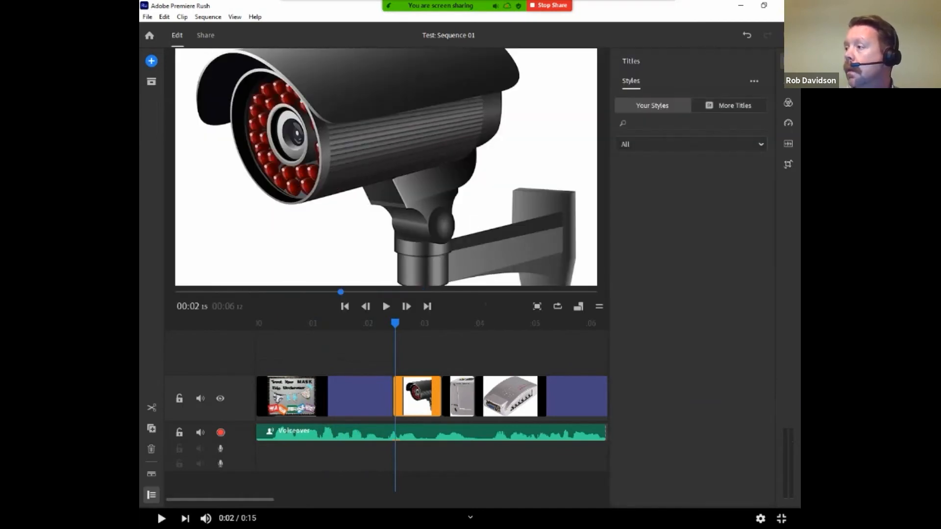
{"action": "left_click", "coordinate": [730, 106]}
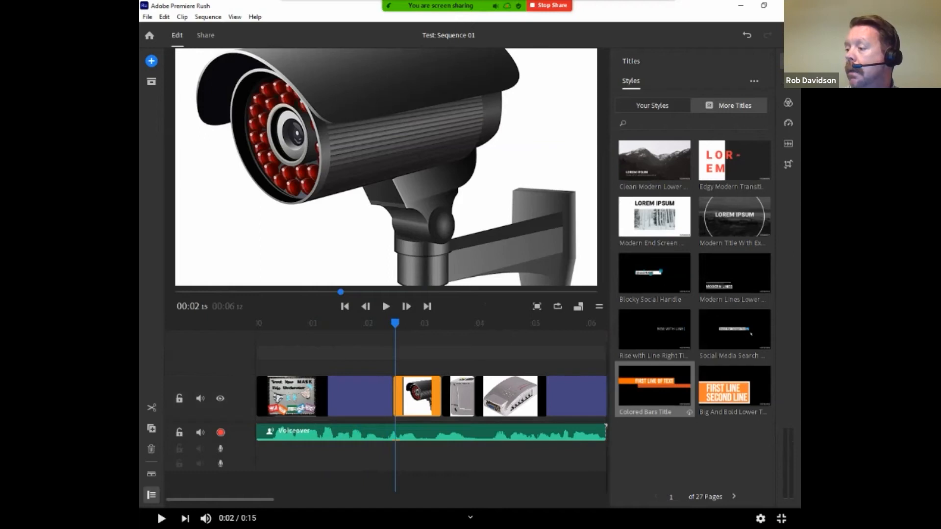
{"action": "left_click_drag", "start_coordinate": [654, 385], "coordinate": [280, 367]}
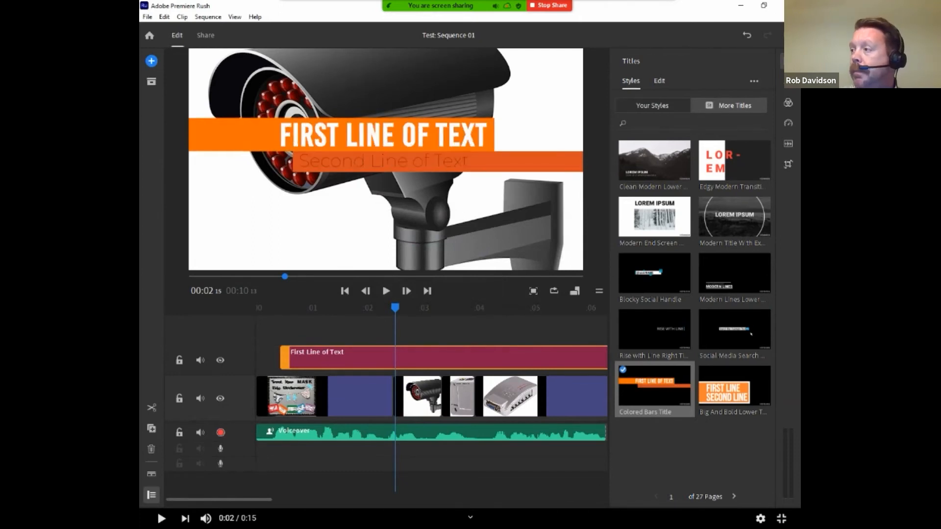
Preview the title's animation over the first image and inspect the formatting options for its first line of text
{"action": "left_click_drag", "start_coordinate": [395, 307], "coordinate": [339, 308]}
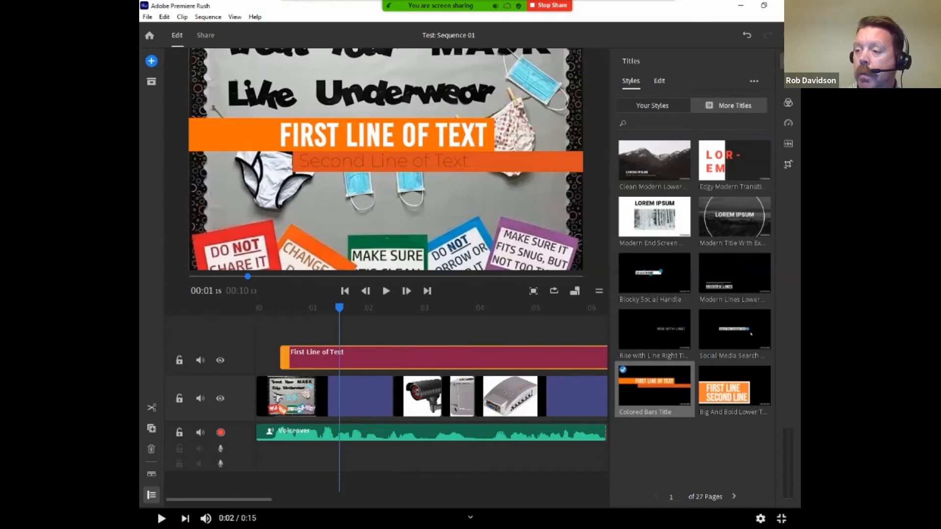
{"action": "left_click_drag", "start_coordinate": [339, 308], "coordinate": [291, 308]}
{"action": "left_click", "coordinate": [659, 81]}
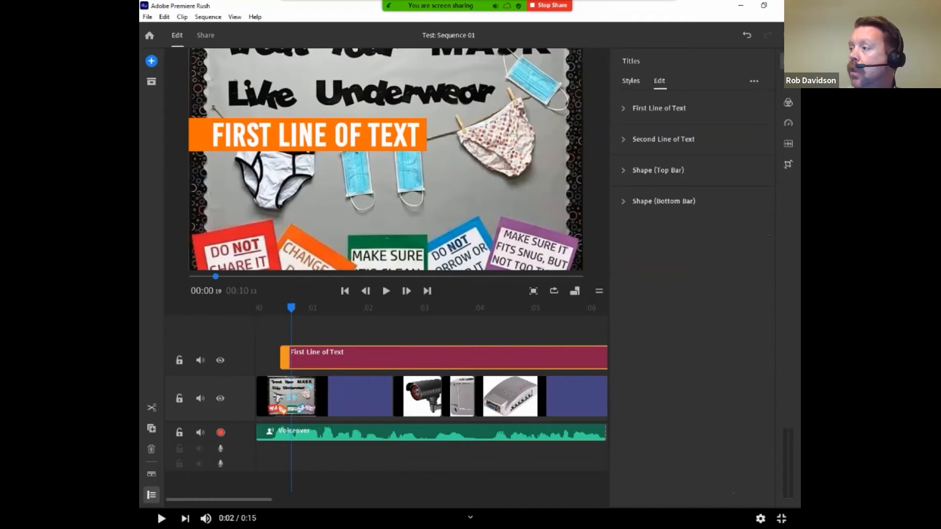
{"action": "left_click", "coordinate": [658, 108]}
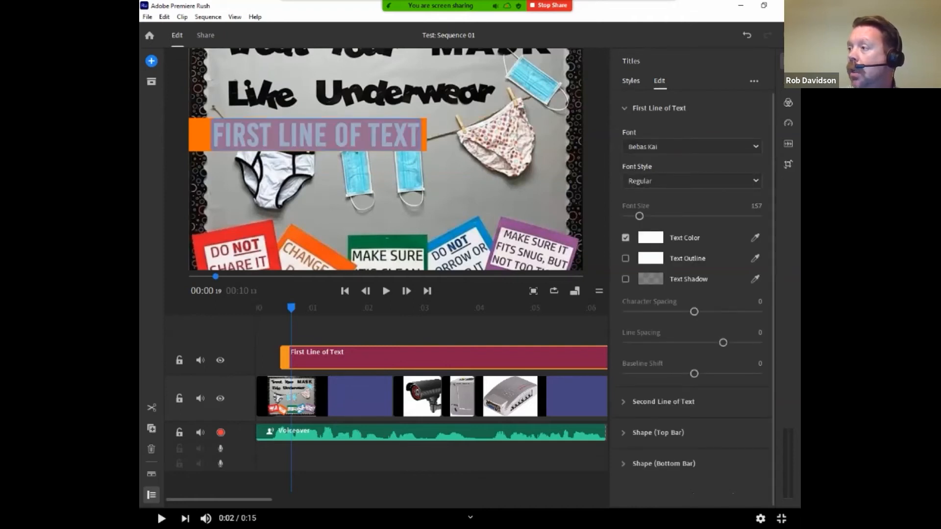
{"action": "left_click", "coordinate": [631, 81]}
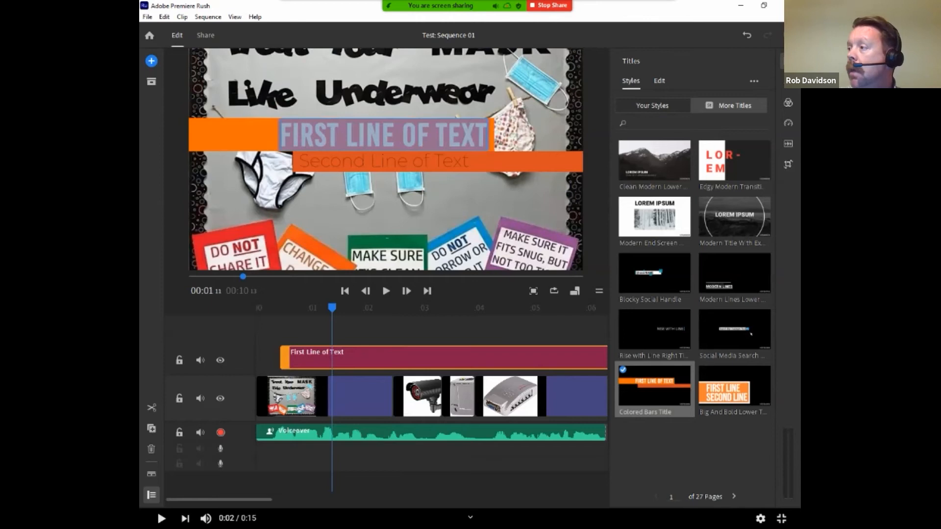
Add a Cross Dissolve between the security camera clip and the clip after it, and set its duration to 0.70 seconds
{"action": "left_click", "coordinate": [788, 81]}
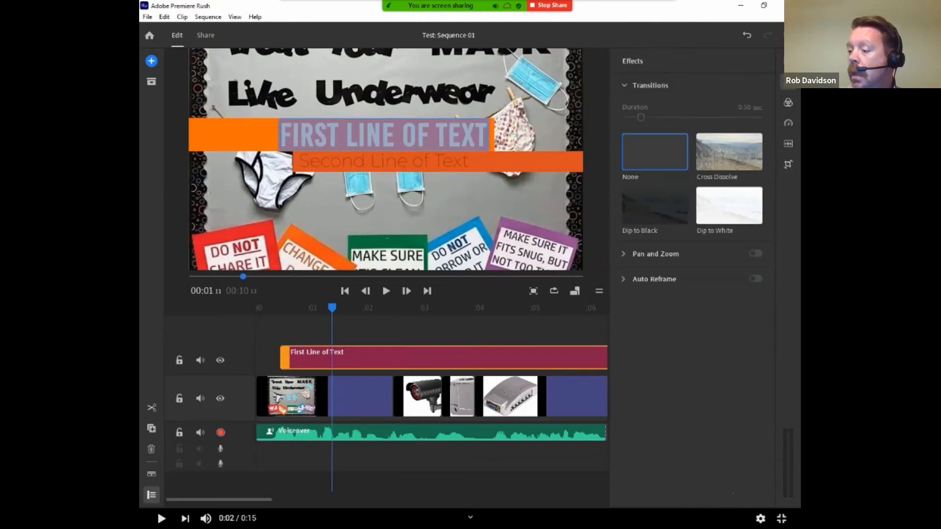
{"action": "left_click_drag", "start_coordinate": [219, 498], "coordinate": [225, 497]}
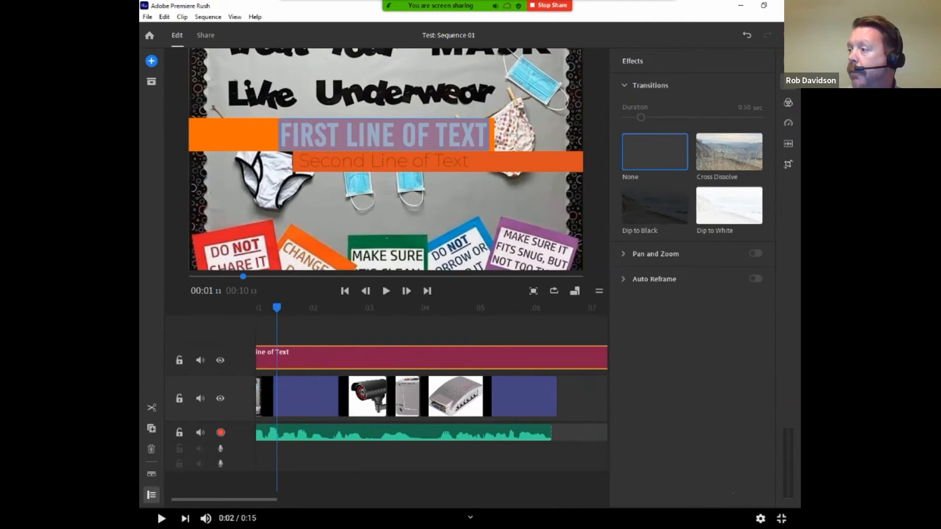
{"action": "left_click_drag", "start_coordinate": [382, 383], "coordinate": [364, 386]}
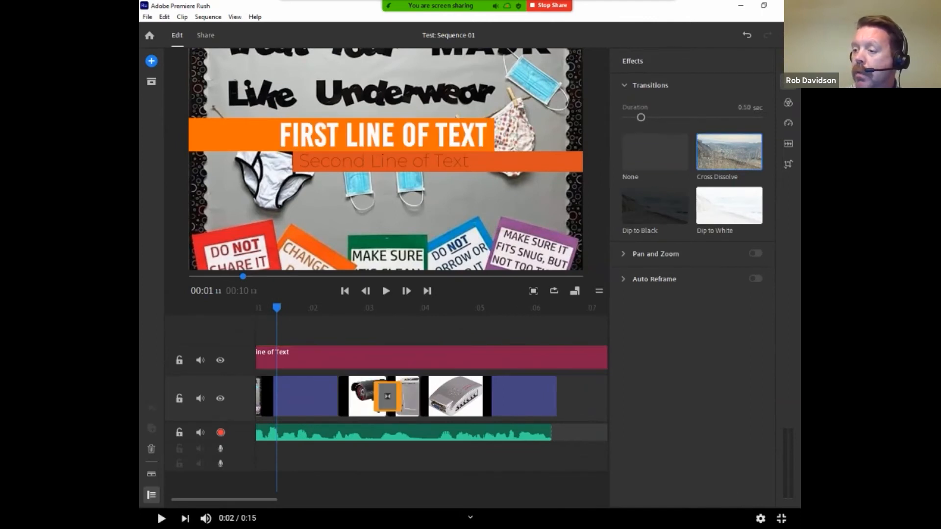
{"action": "left_click_drag", "start_coordinate": [276, 308], "coordinate": [373, 308]}
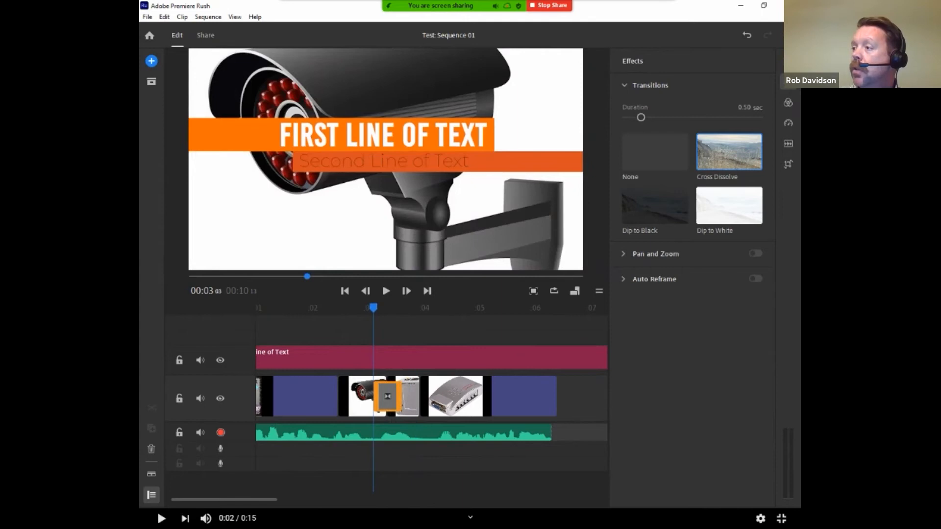
{"action": "mouse_move", "coordinate": [640, 117]}
{"action": "left_mouse_down"}
{"action": "mouse_move", "coordinate": [665, 117]}
{"action": "mouse_move", "coordinate": [650, 117]}
{"action": "left_mouse_up"}
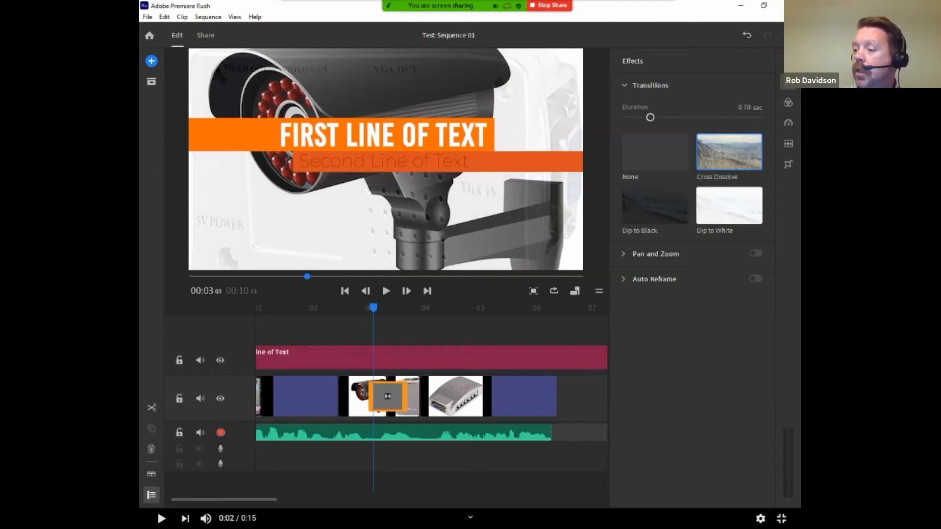
Replace the Cross Dissolve after the security camera clip with a Dip to Black transition
{"action": "left_click_drag", "start_coordinate": [654, 205], "coordinate": [390, 395]}
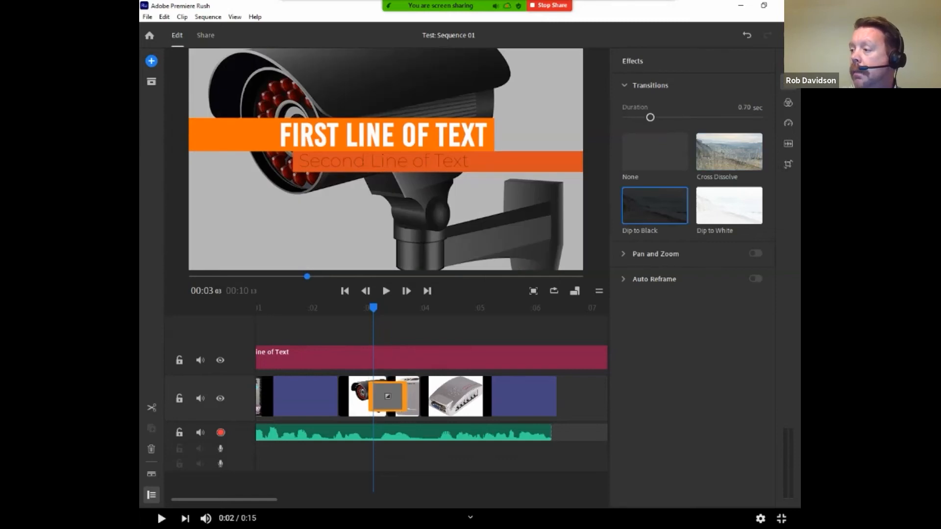
{"action": "mouse_move", "coordinate": [655, 254]}
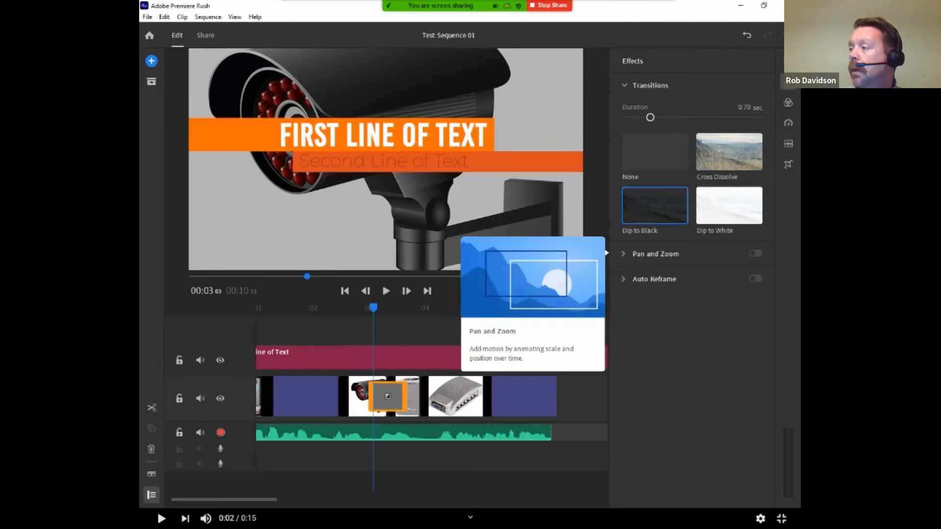
{"action": "mouse_move", "coordinate": [787, 102]}
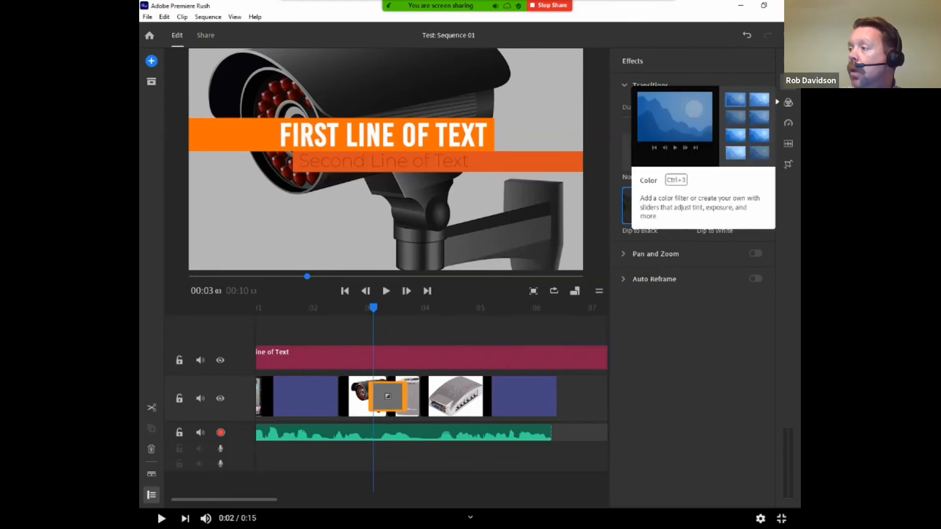
Examine the available speed and audio adjustment options with the Dip to Black transition still selected
{"action": "left_click", "coordinate": [788, 123]}
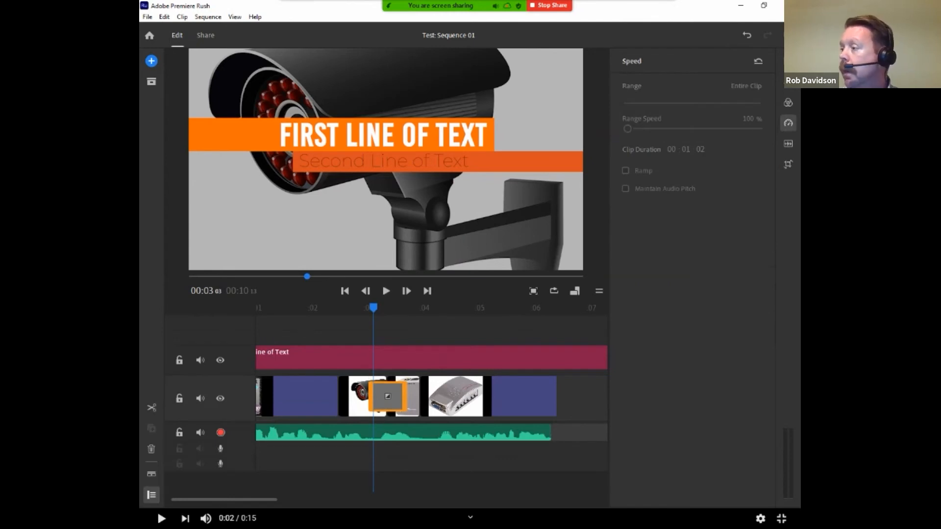
{"action": "left_click", "coordinate": [788, 144]}
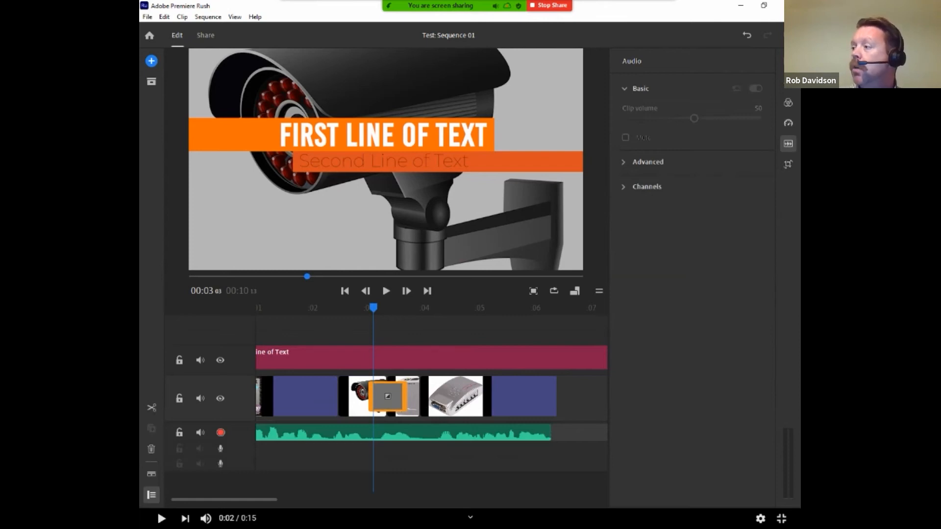
Transform the video converter clip to horizontal position 1051, vertical position 489 and 6° rotation, cropping 5.5% off the top, 24.8% bottom and 16.1% left
{"action": "left_click", "coordinate": [788, 164]}
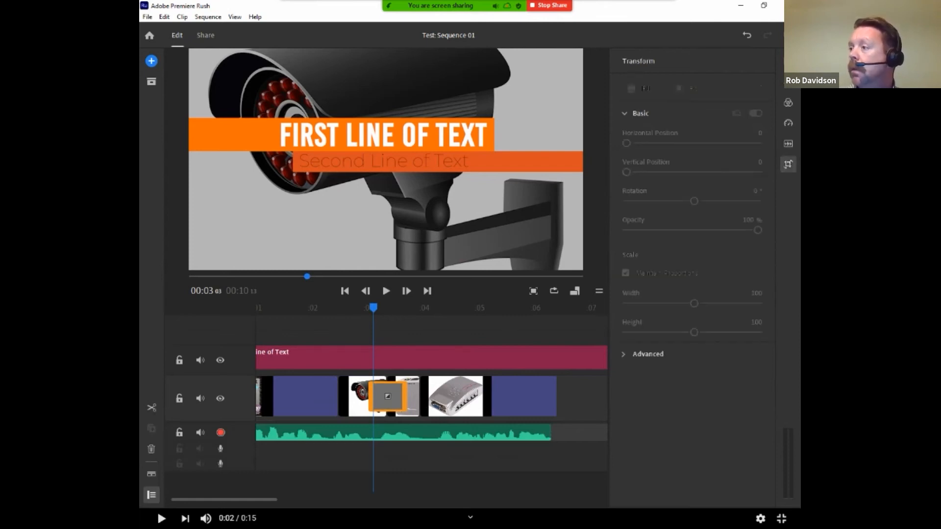
{"action": "left_click", "coordinate": [445, 396]}
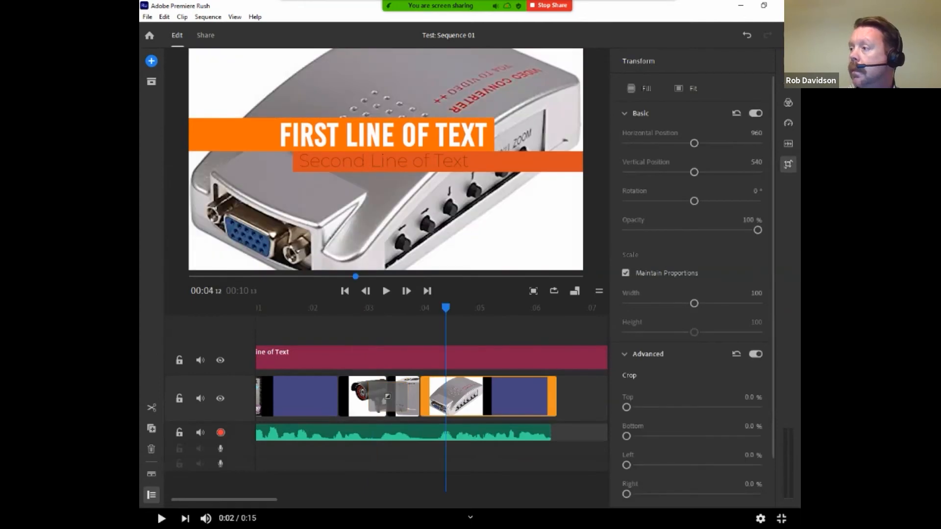
{"action": "left_click_drag", "start_coordinate": [694, 143], "coordinate": [695, 143]}
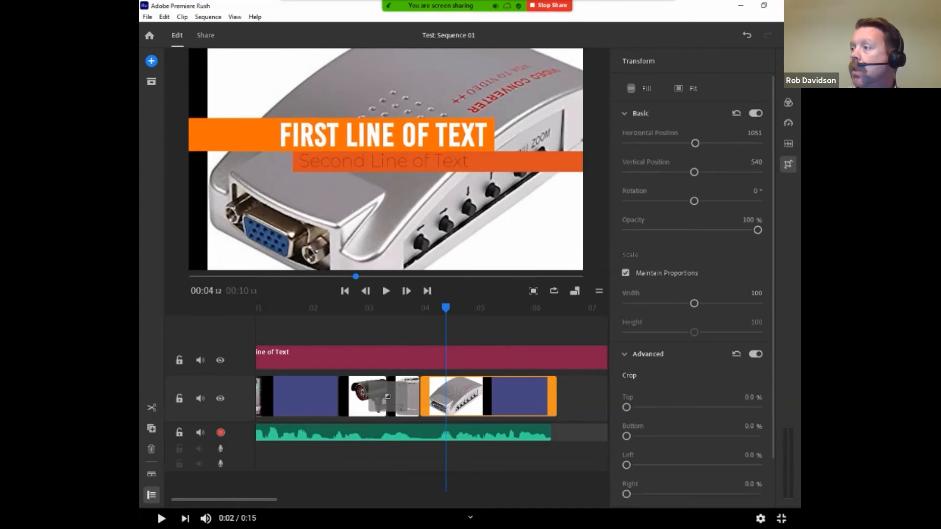
{"action": "left_click_drag", "start_coordinate": [693, 172], "coordinate": [694, 201]}
{"action": "left_click_drag", "start_coordinate": [626, 407], "coordinate": [659, 436]}
{"action": "left_click_drag", "start_coordinate": [626, 465], "coordinate": [648, 465]}
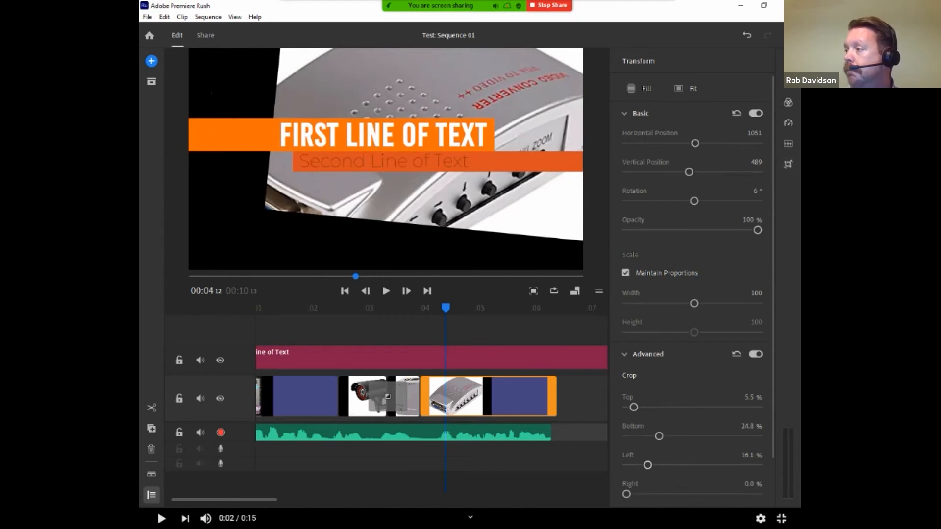
{"action": "left_click", "coordinate": [787, 143]}
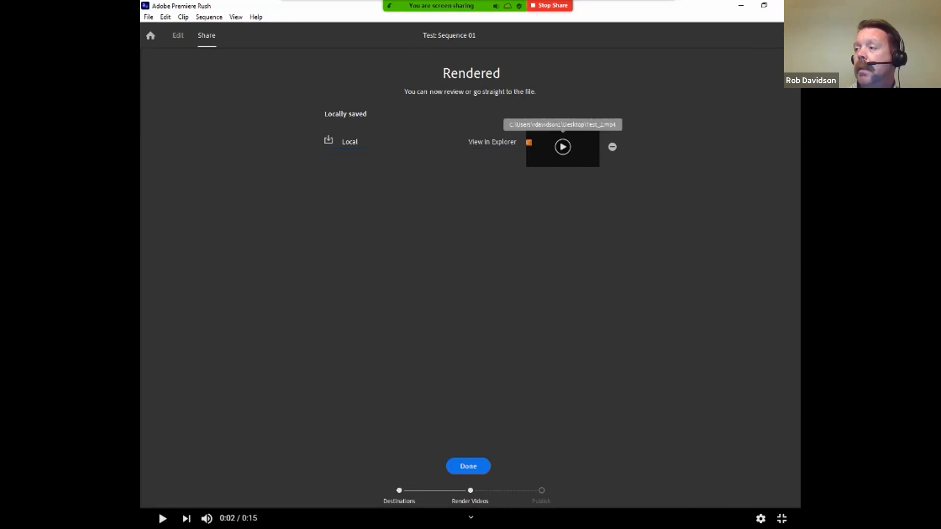
Play back the locally saved rendered video to review it, and close the preview
{"action": "left_click", "coordinate": [563, 146]}
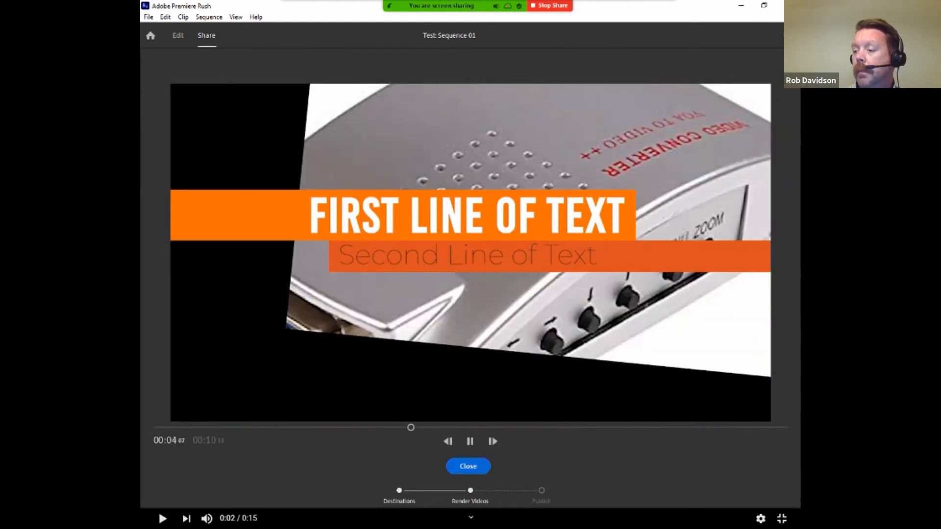
{"action": "left_click", "coordinate": [468, 466]}
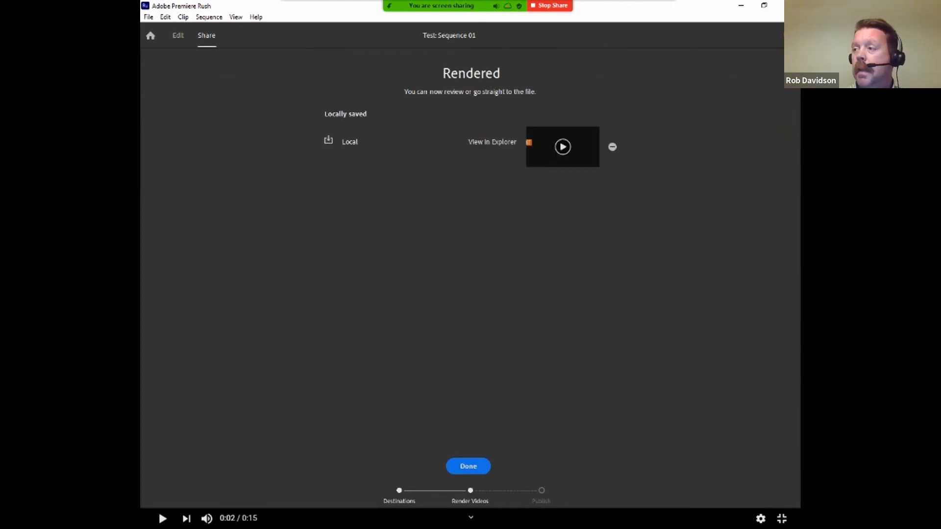